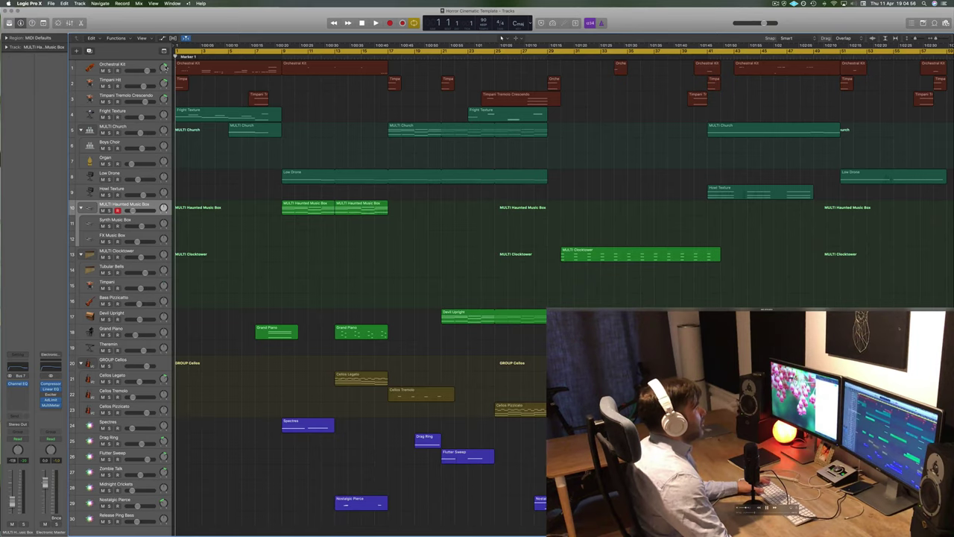
Play the project, then briefly solo and unsolo the Fright Texture track
{"action": "key", "text": "space"}
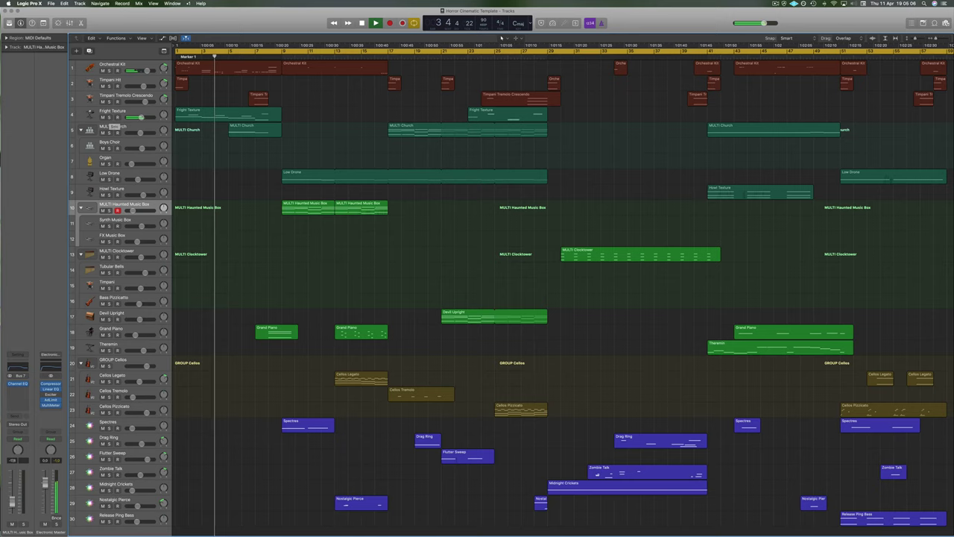
{"action": "key", "text": "Return"}
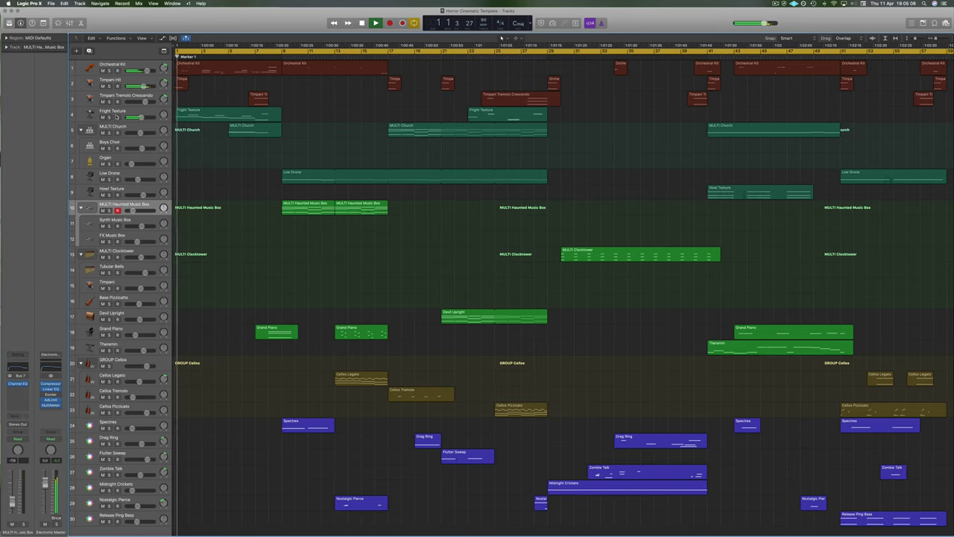
{"action": "left_click", "coordinate": [109, 117]}
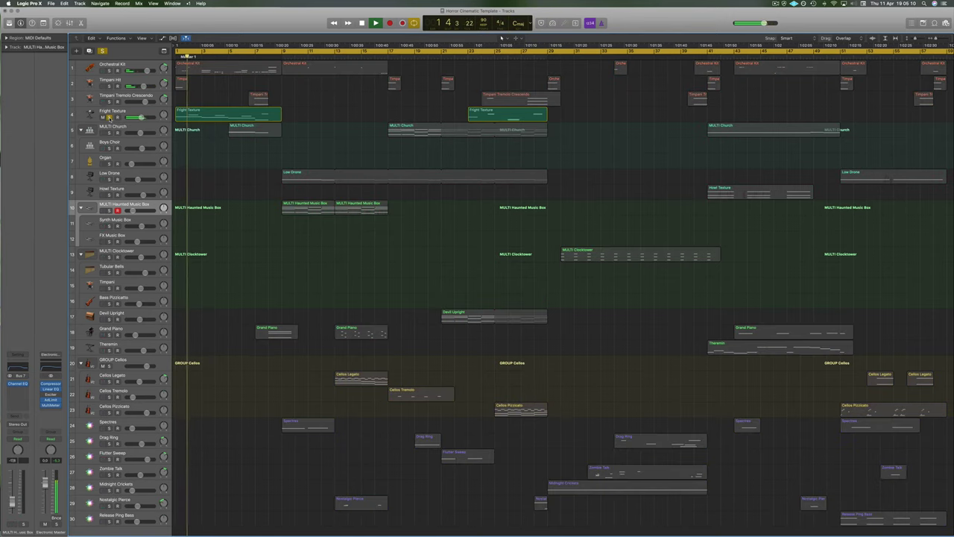
{"action": "left_click", "coordinate": [109, 117]}
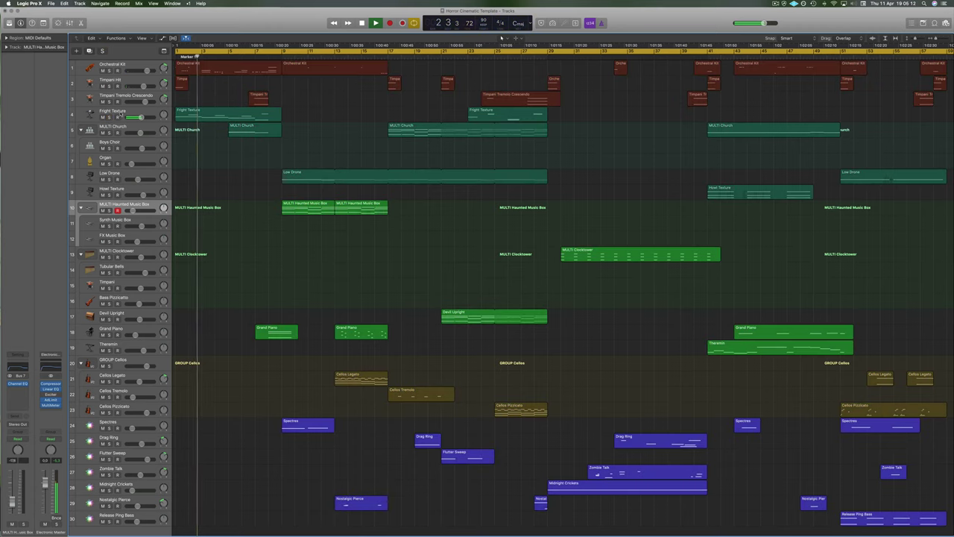
{"action": "key", "text": "space"}
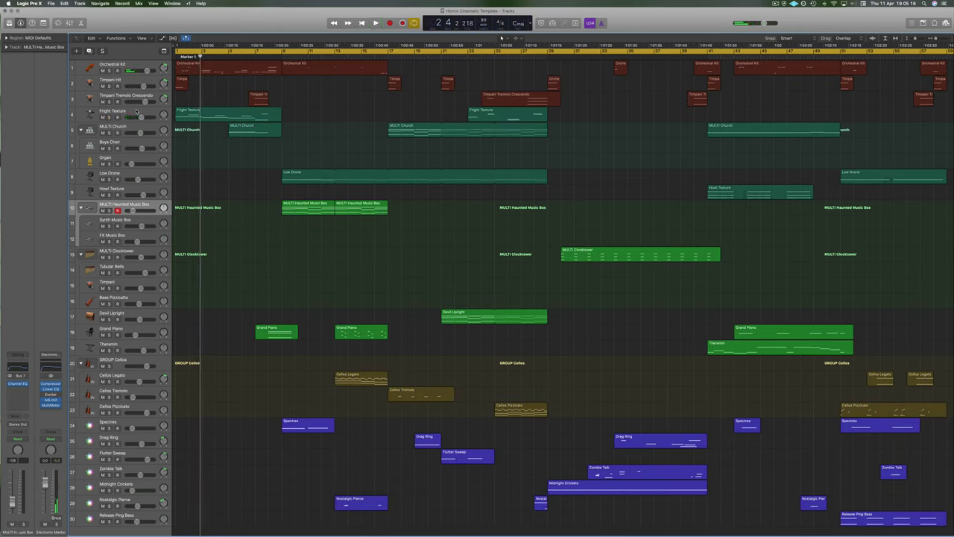
Restart playback from the beginning and briefly solo the Orchestral Kit track
{"action": "key", "text": "Return"}
{"action": "key", "text": "space"}
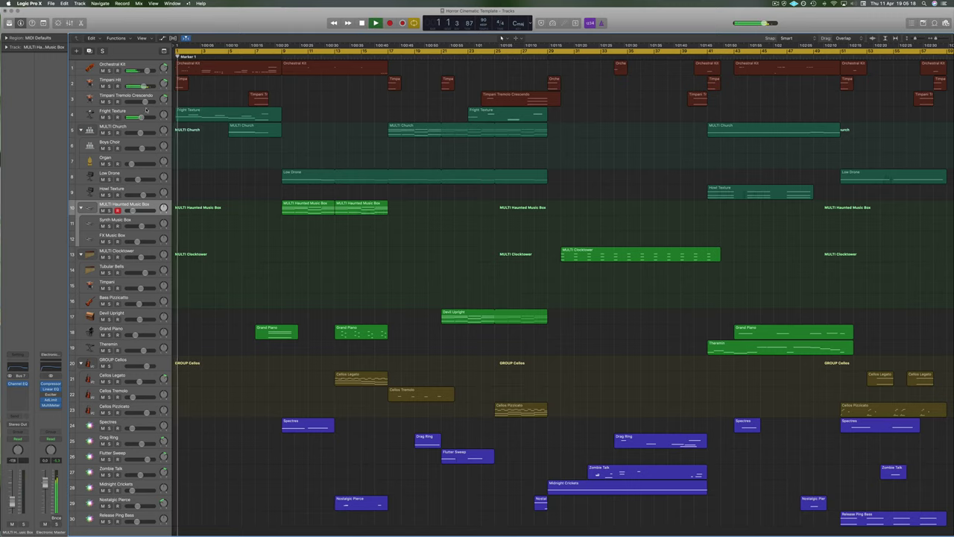
{"action": "left_click", "coordinate": [179, 68]}
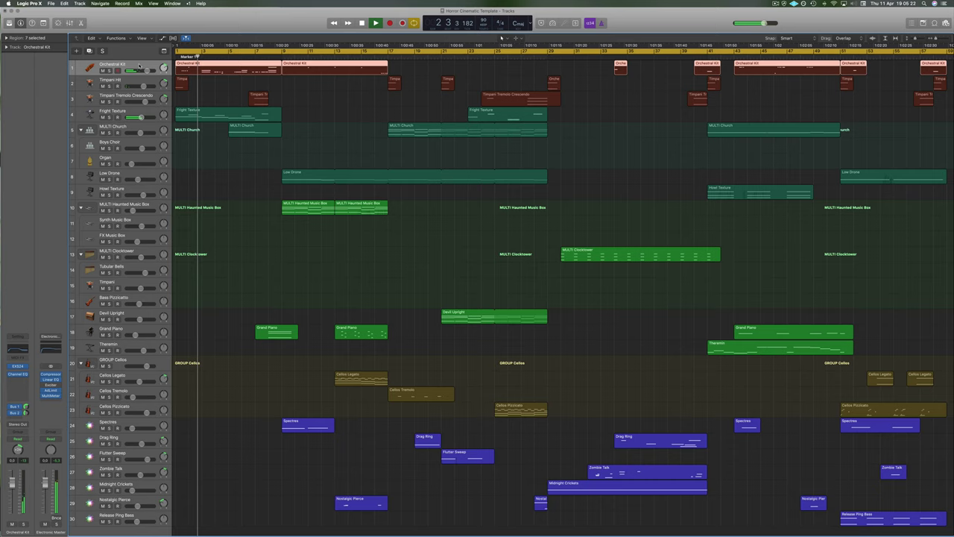
{"action": "left_click", "coordinate": [109, 70]}
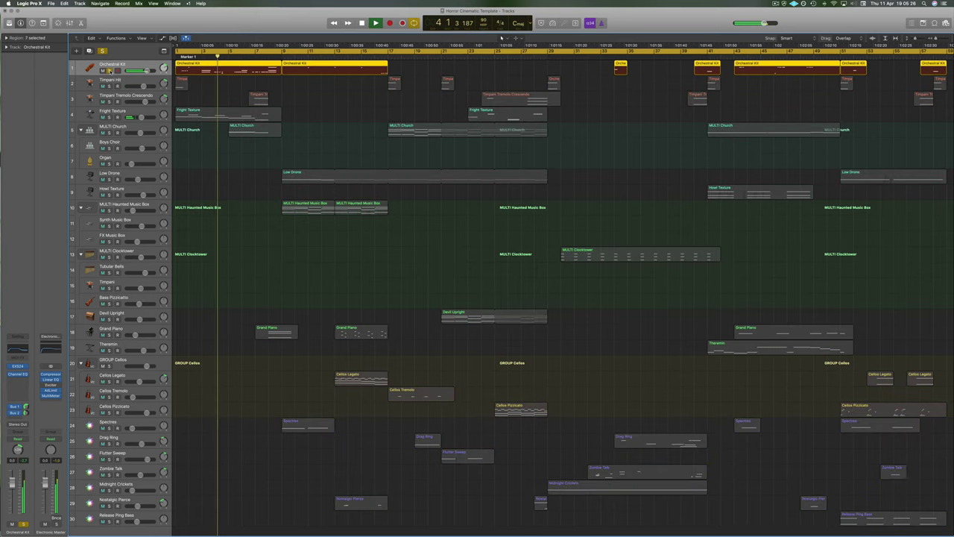
{"action": "left_click", "coordinate": [109, 70]}
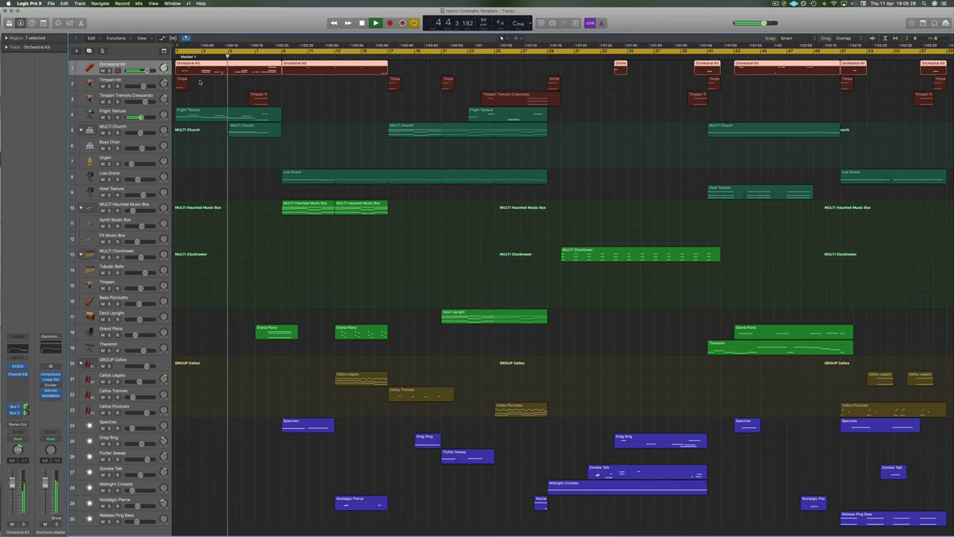
{"action": "left_click", "coordinate": [222, 97]}
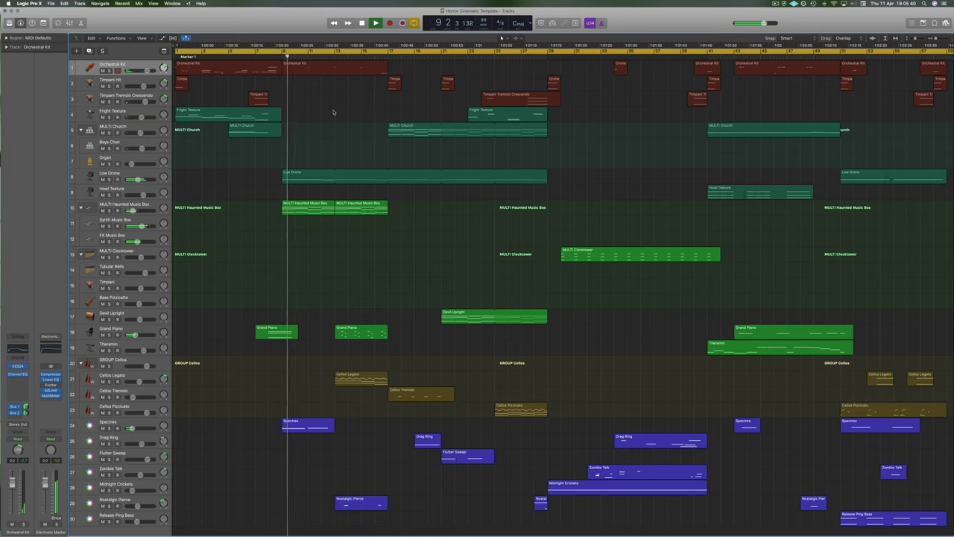
{"action": "left_click", "coordinate": [109, 180]}
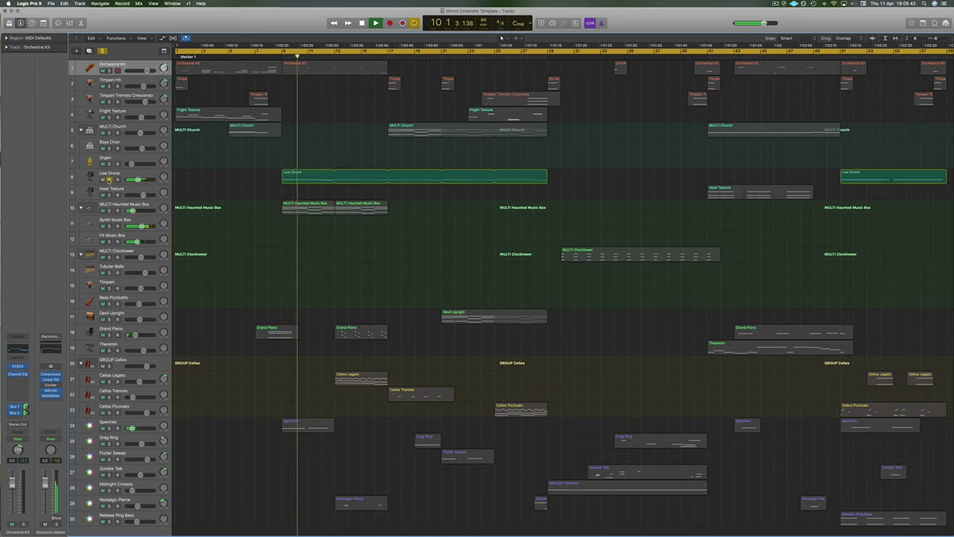
{"action": "left_click", "coordinate": [109, 180]}
{"action": "left_click", "coordinate": [109, 210]}
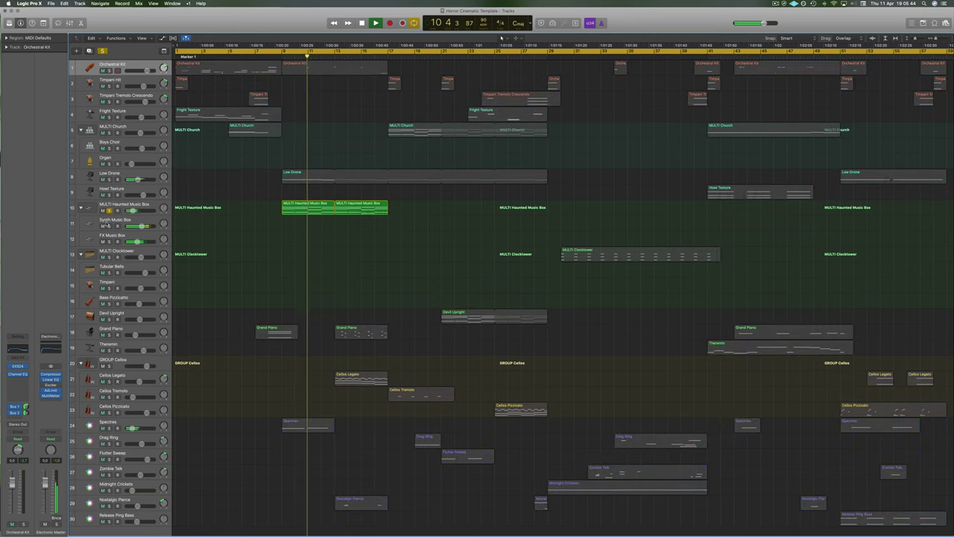
{"action": "left_click", "coordinate": [108, 210]}
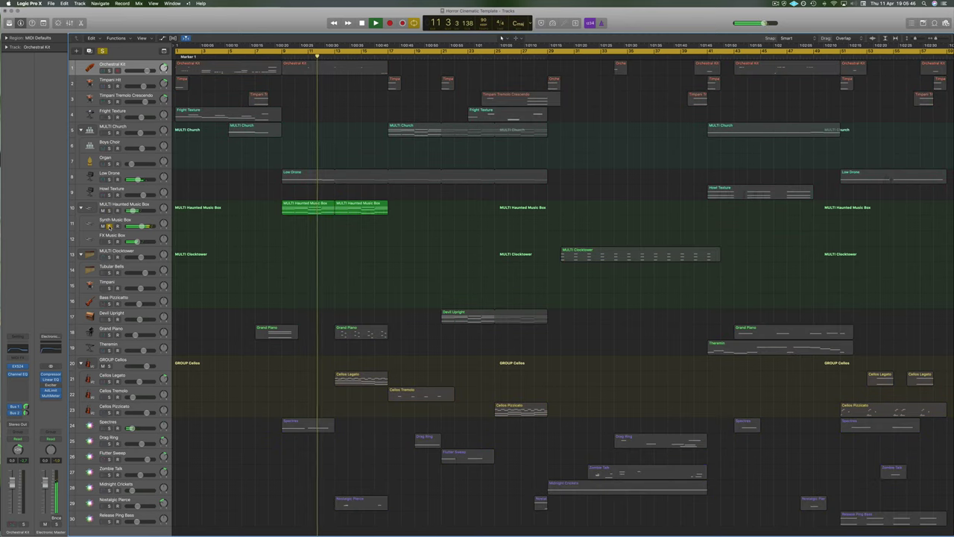
{"action": "left_click", "coordinate": [108, 226]}
{"action": "left_click", "coordinate": [109, 226]}
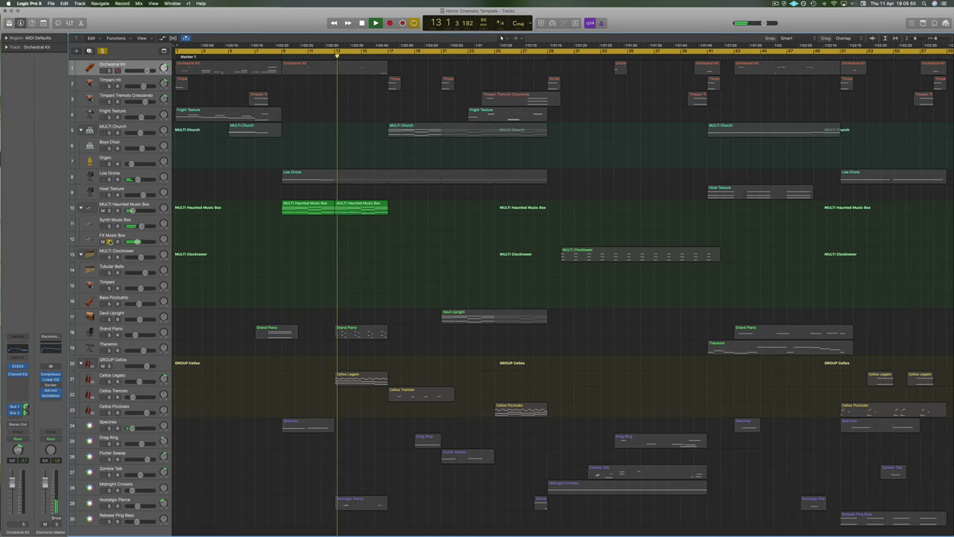
{"action": "left_click", "coordinate": [110, 242]}
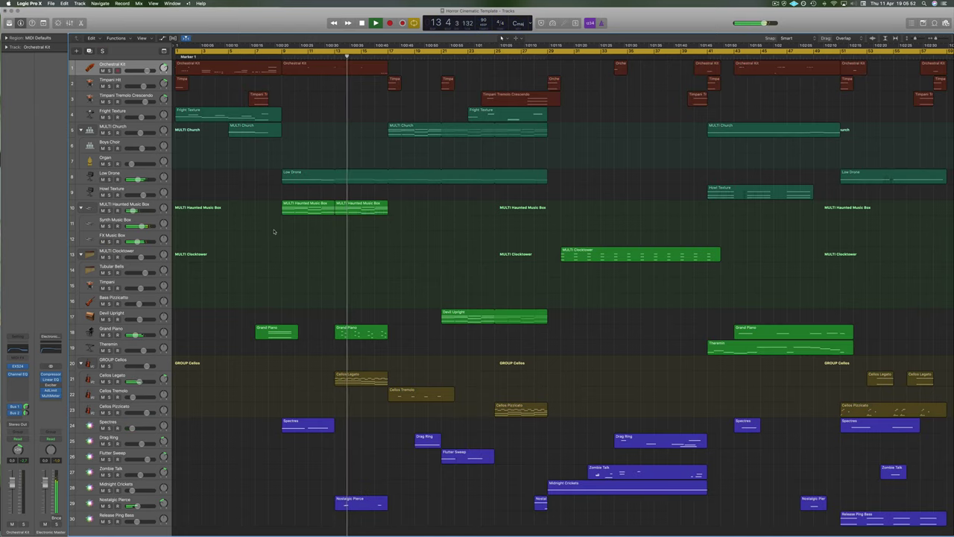
{"action": "left_click", "coordinate": [109, 335]}
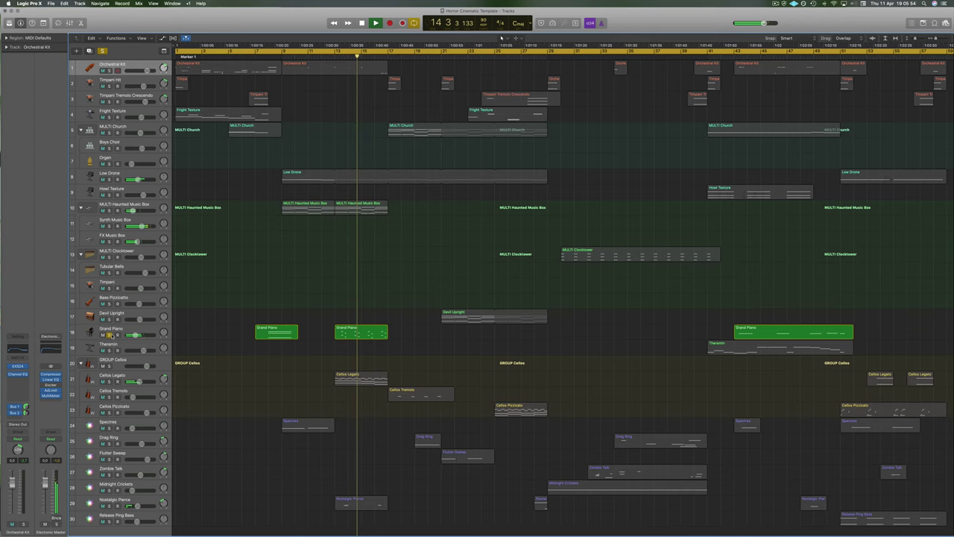
{"action": "left_click", "coordinate": [110, 335]}
{"action": "left_click", "coordinate": [109, 381]}
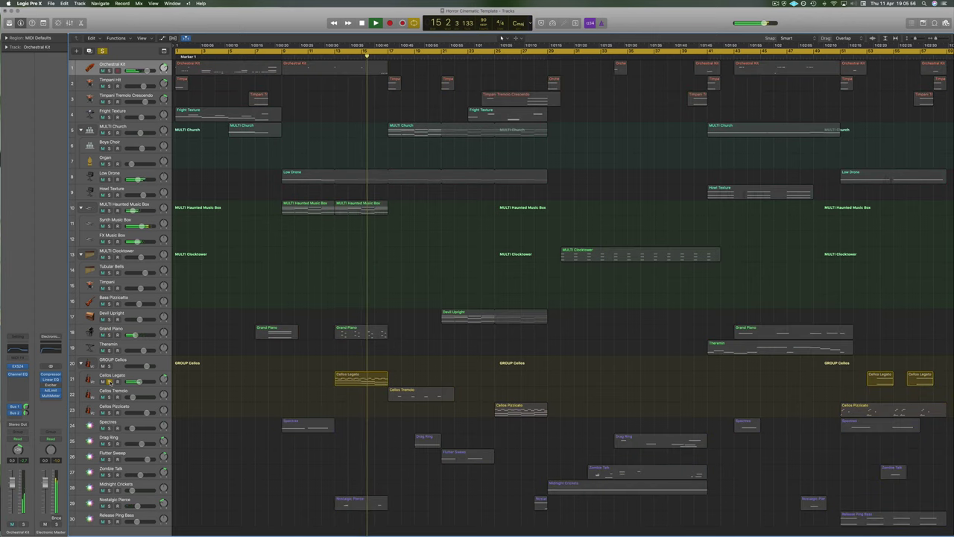
{"action": "left_click", "coordinate": [109, 381]}
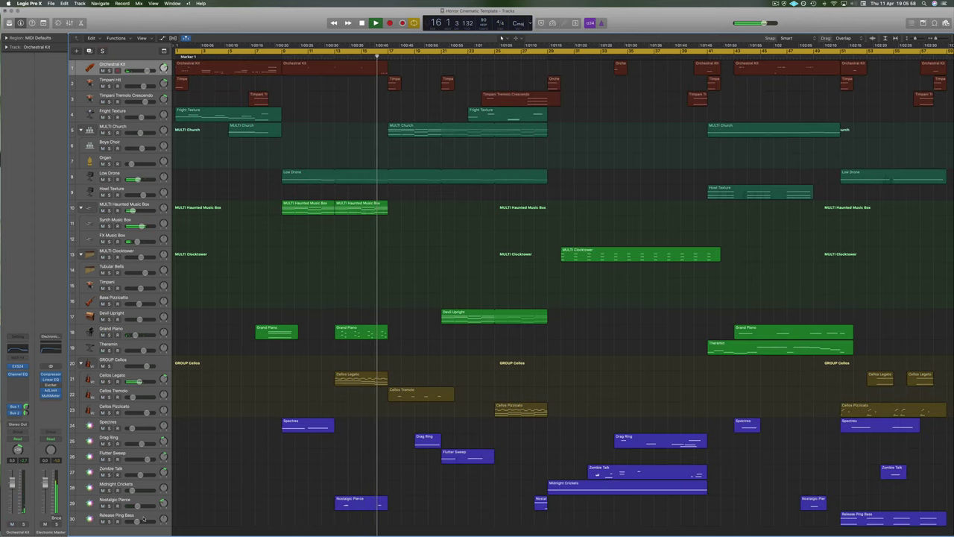
{"action": "left_click", "coordinate": [109, 505]}
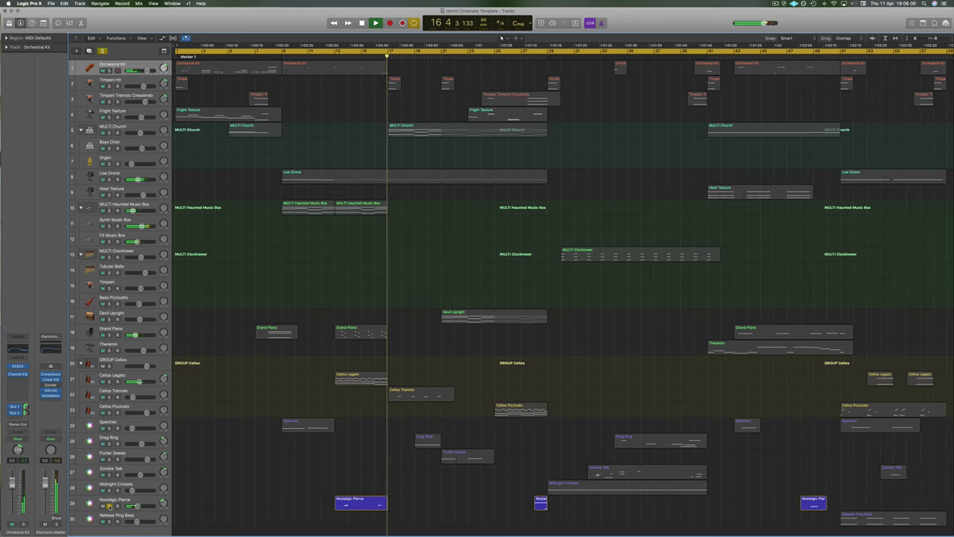
{"action": "left_click", "coordinate": [334, 53]}
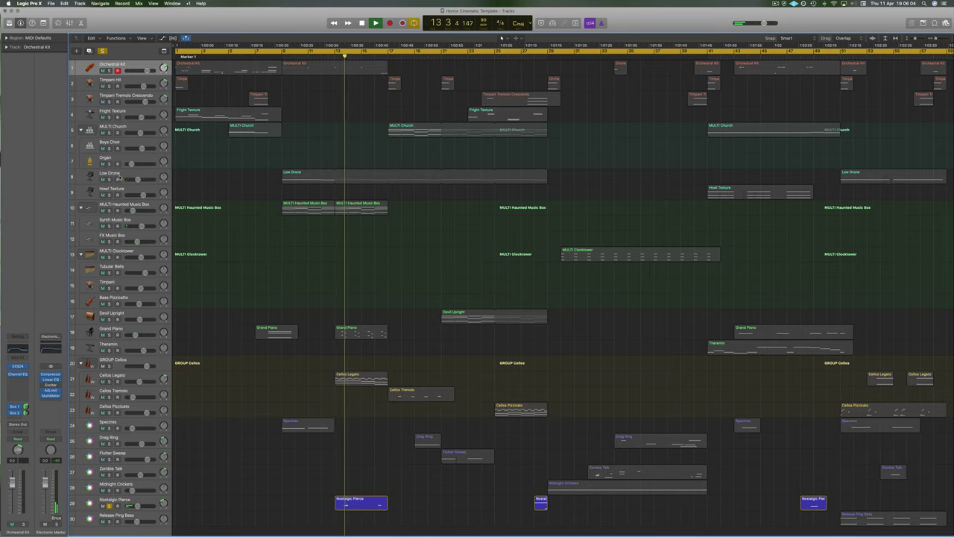
{"action": "left_click", "coordinate": [103, 50]}
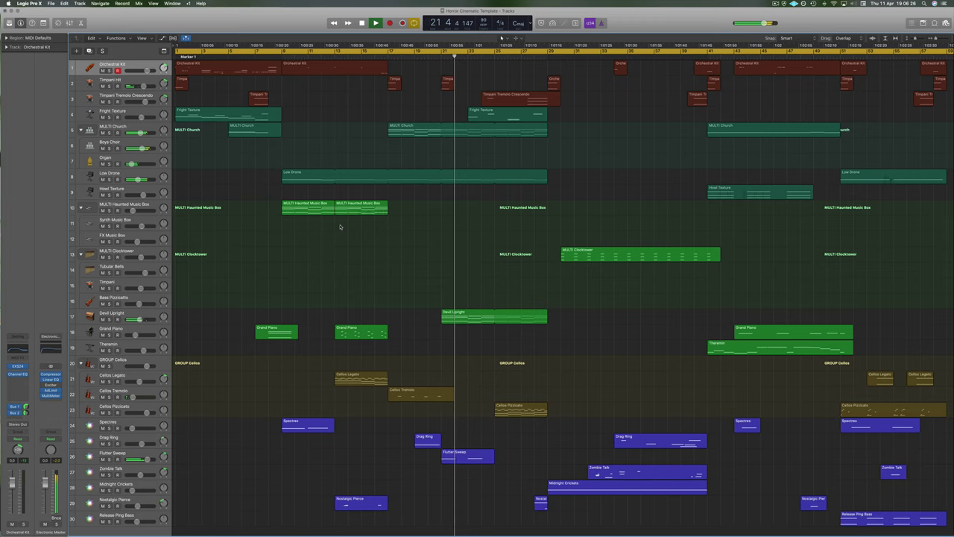
{"action": "left_click", "coordinate": [110, 320]}
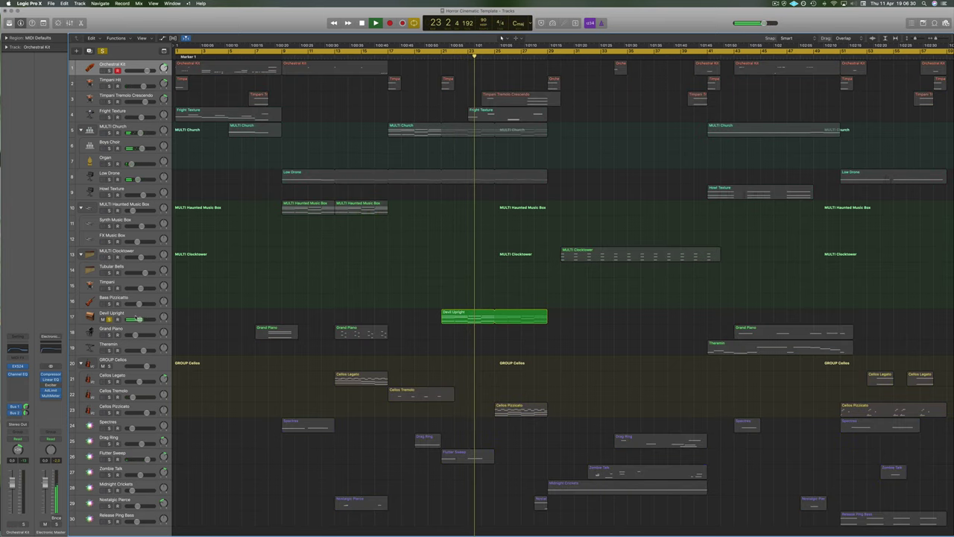
{"action": "left_click", "coordinate": [451, 317]}
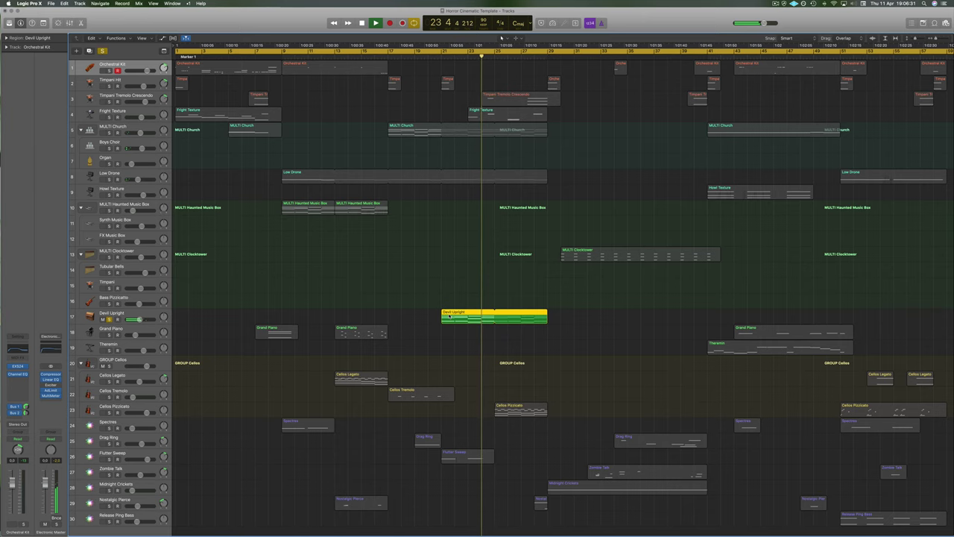
{"action": "double_click", "coordinate": [450, 316]}
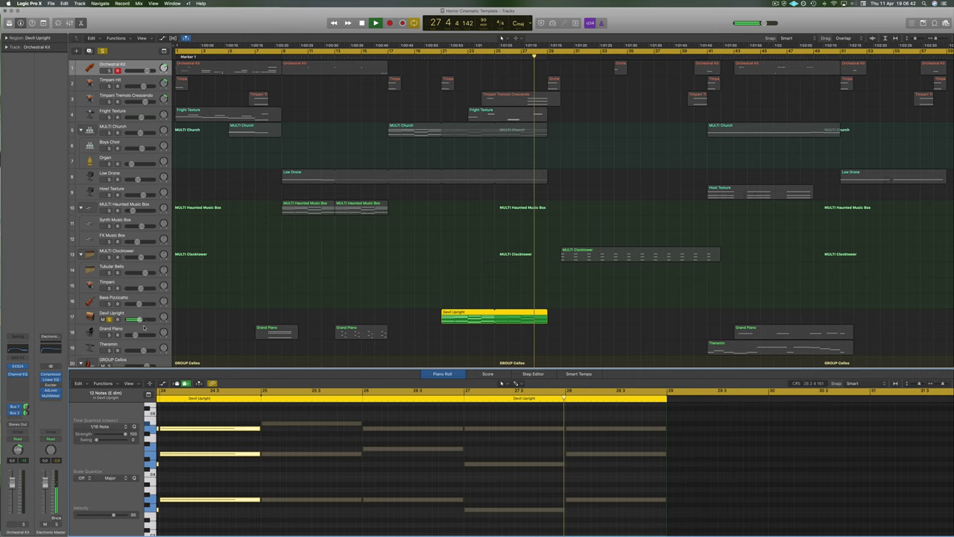
{"action": "left_click", "coordinate": [112, 319]}
{"action": "key", "text": "super+Left"}
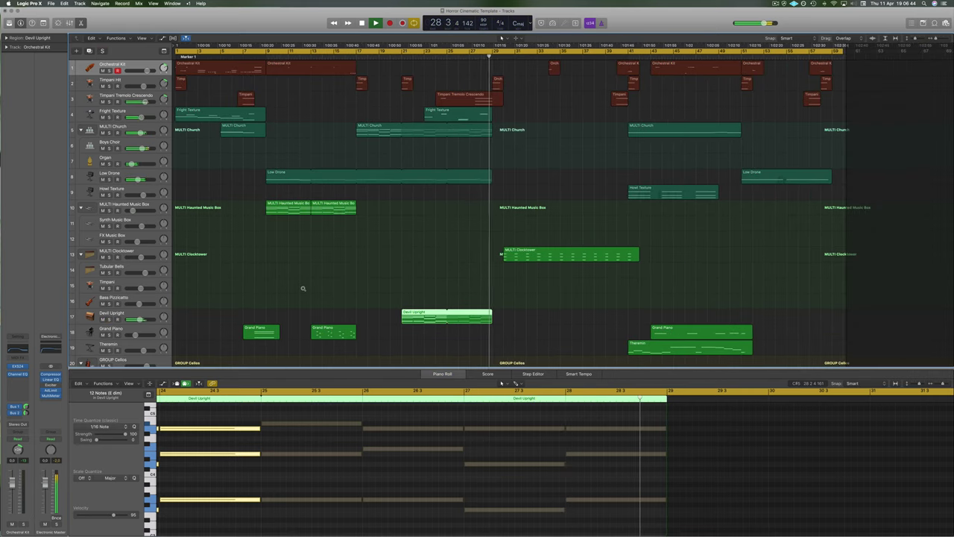
{"action": "key", "text": "super+Up"}
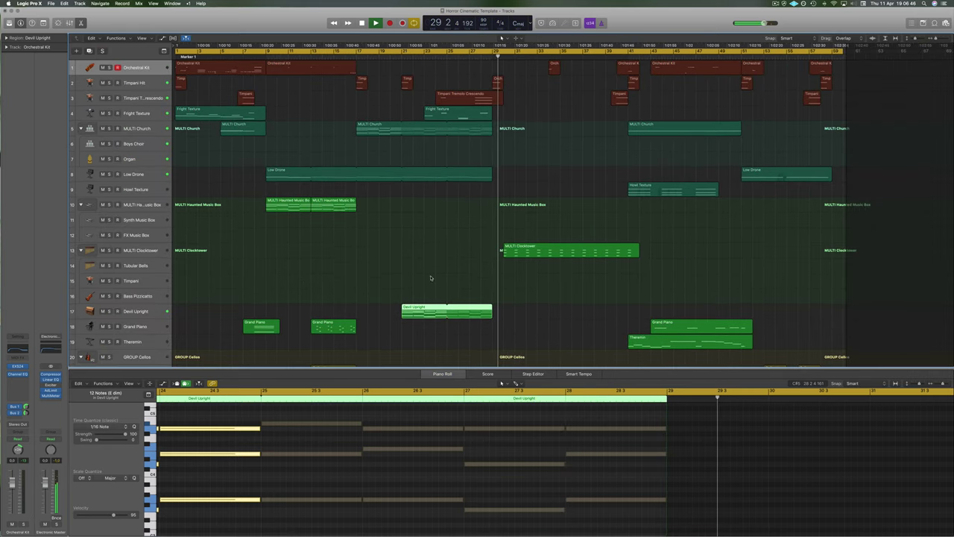
{"action": "key", "text": "super+Up"}
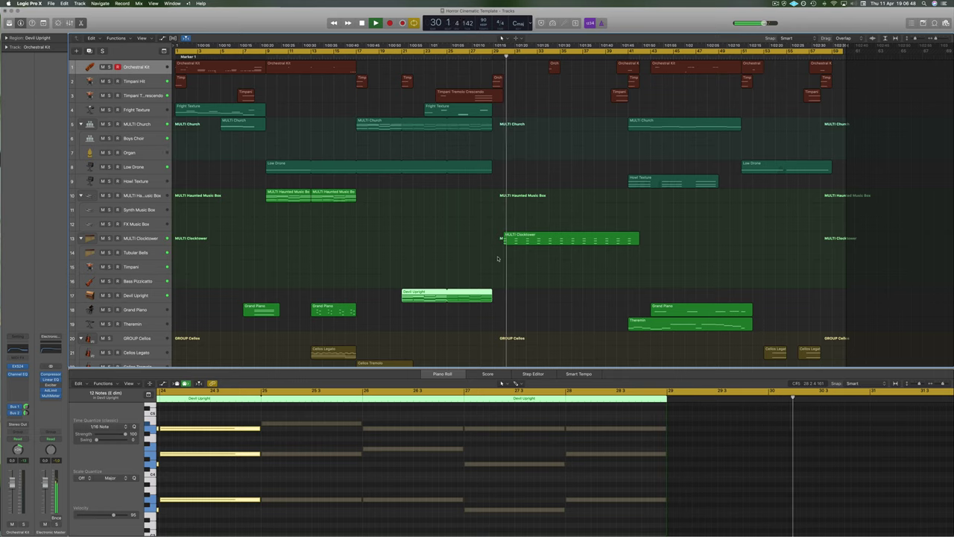
{"action": "left_click", "coordinate": [361, 55]}
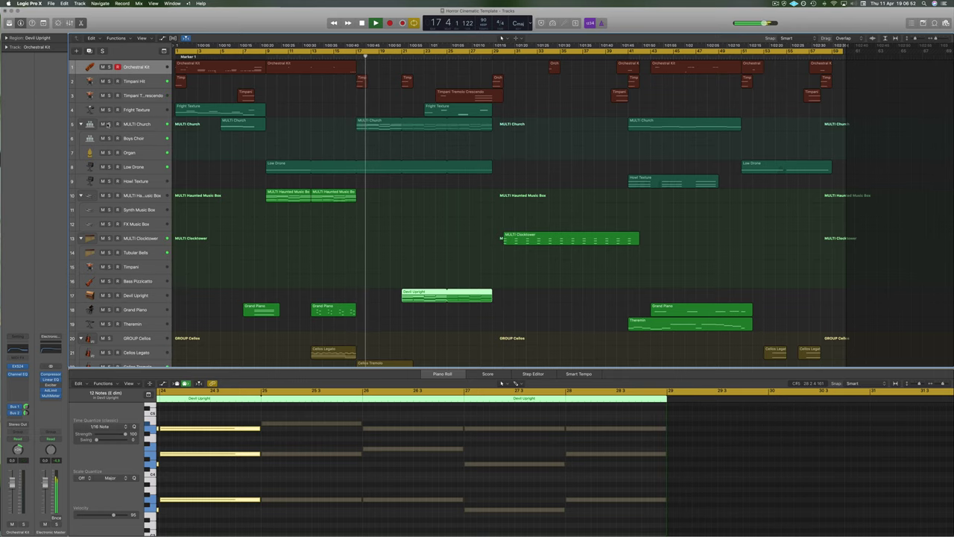
{"action": "left_click", "coordinate": [109, 124]}
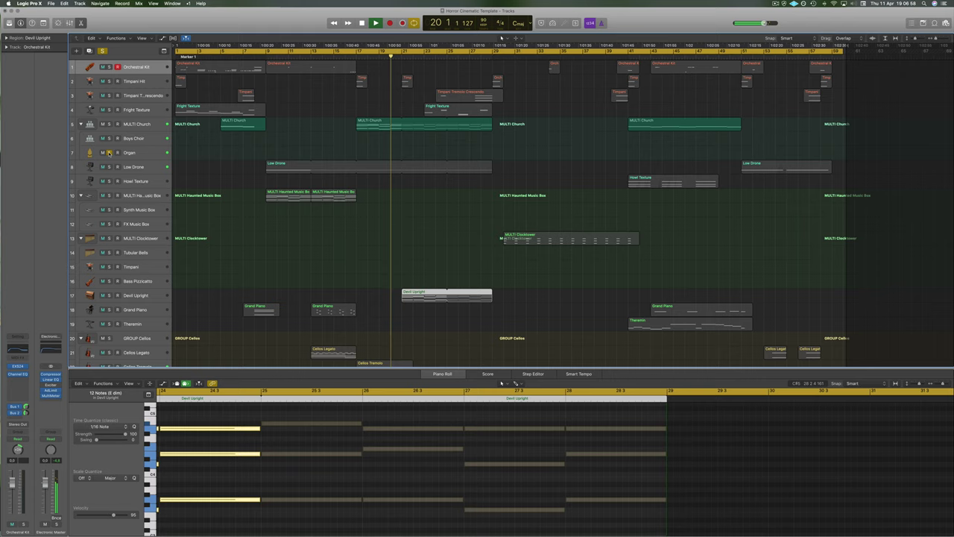
{"action": "left_click", "coordinate": [109, 152]}
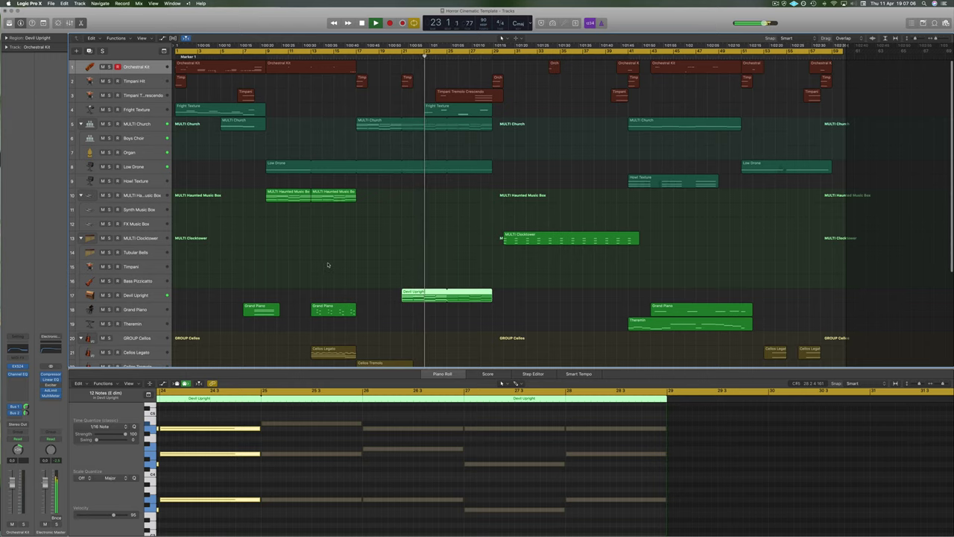
{"action": "scroll", "coordinate": [327, 265], "scroll_direction": "down", "scroll_amount": 8}
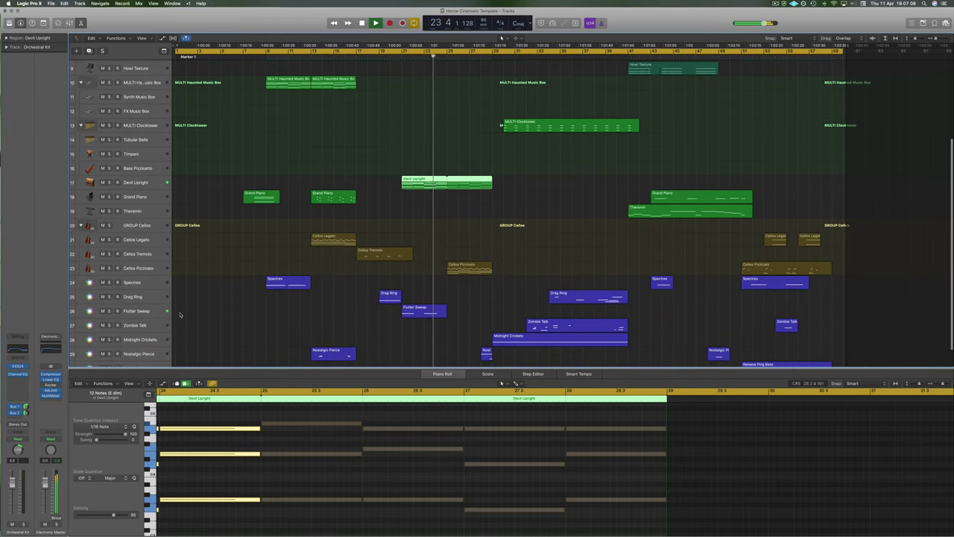
Briefly solo Flutter Sweep, then select Cellos Pizzicato to display its notes
{"action": "left_click", "coordinate": [109, 311]}
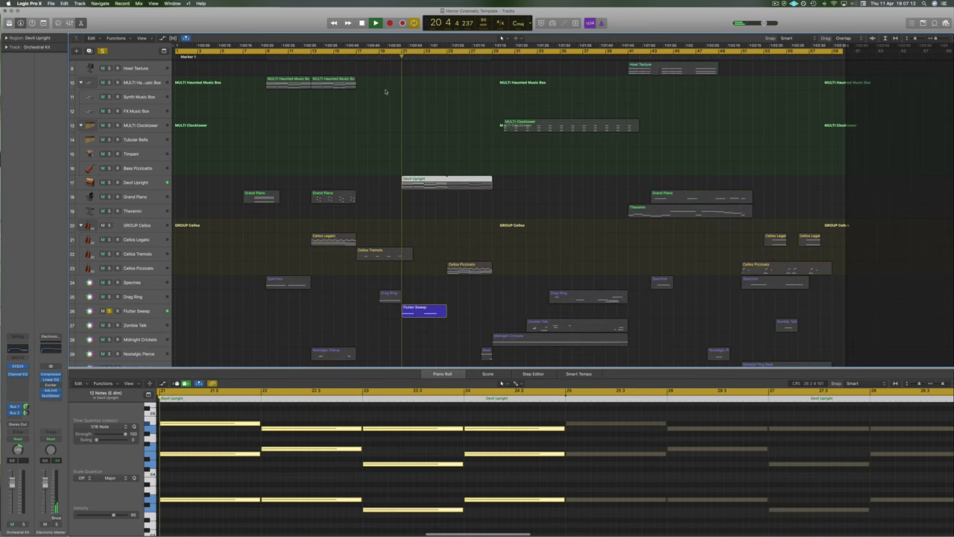
{"action": "left_click", "coordinate": [109, 311]}
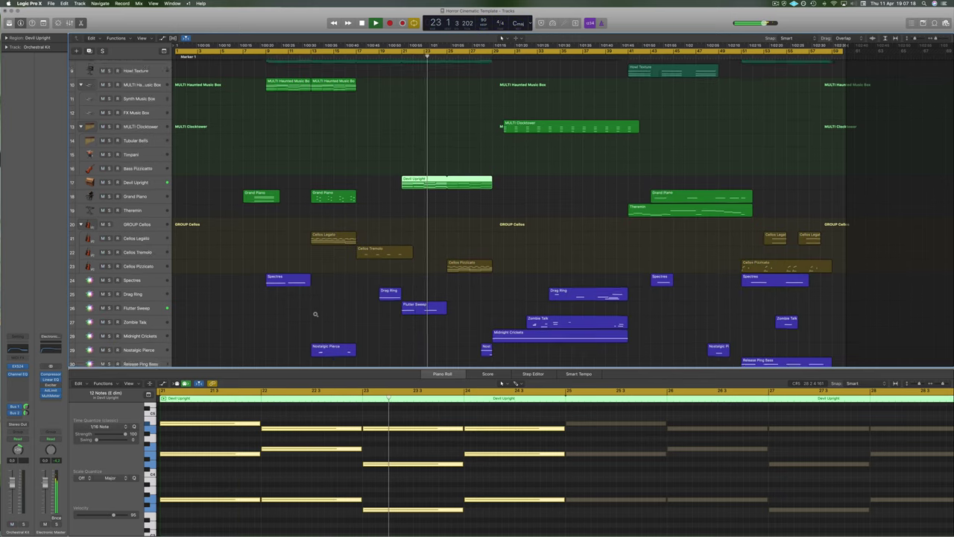
{"action": "scroll", "coordinate": [315, 314], "scroll_direction": "down", "scroll_amount": 3}
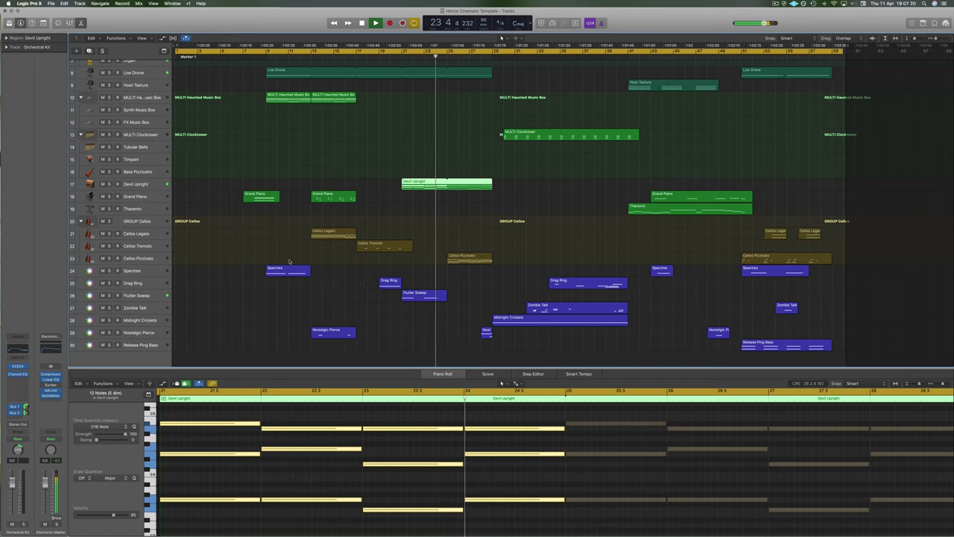
{"action": "left_click", "coordinate": [141, 259]}
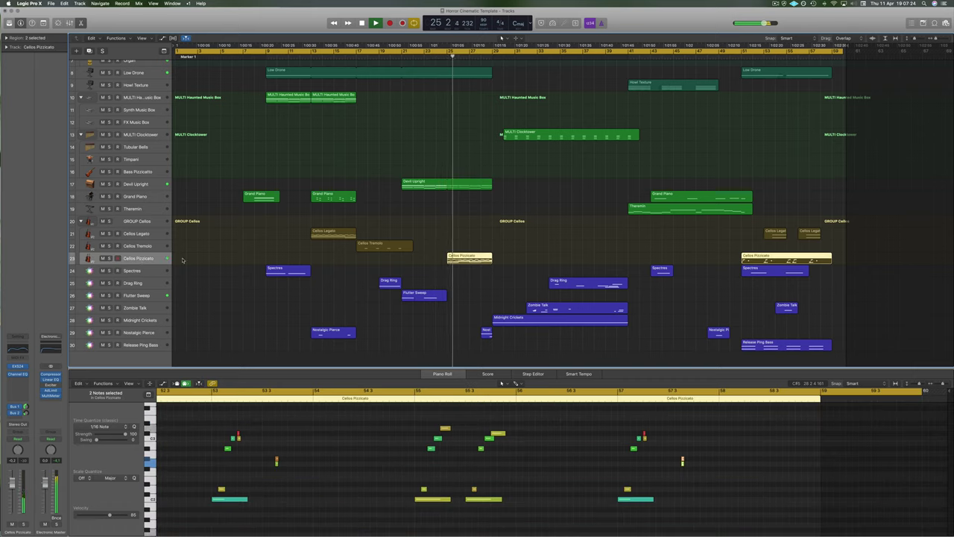
Briefly solo Cellos Pizzicato, then deselect its regions by clicking empty space
{"action": "left_click", "coordinate": [106, 258]}
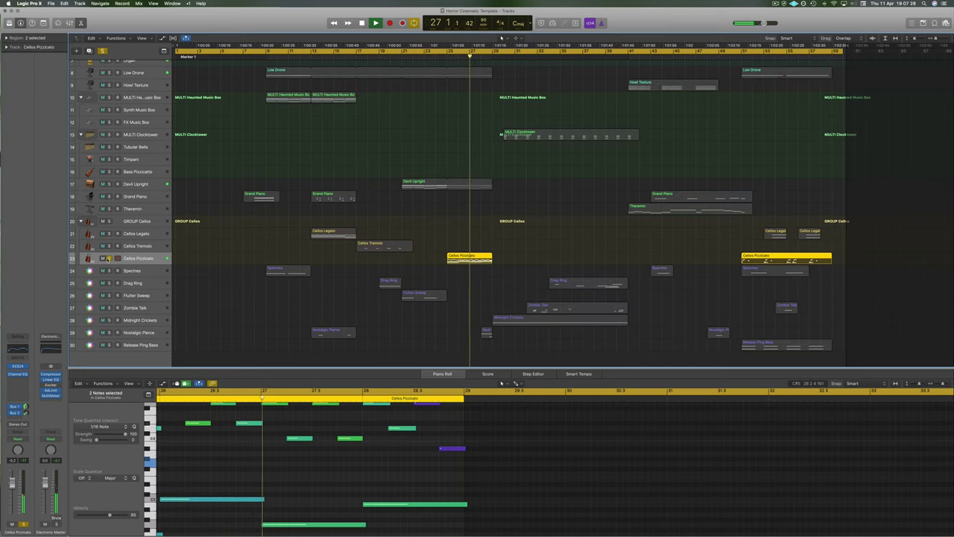
{"action": "left_click", "coordinate": [107, 258]}
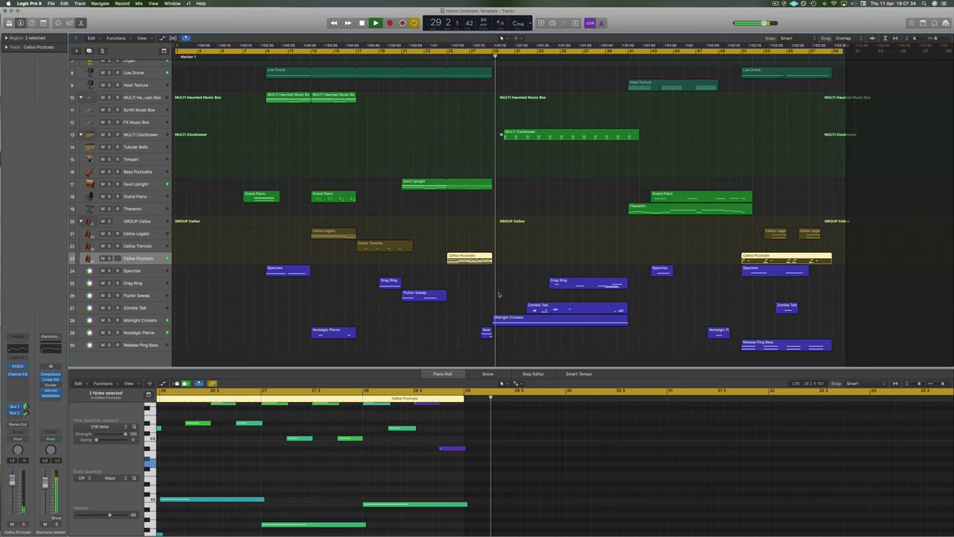
{"action": "scroll", "coordinate": [478, 308], "scroll_direction": "up", "scroll_amount": 5}
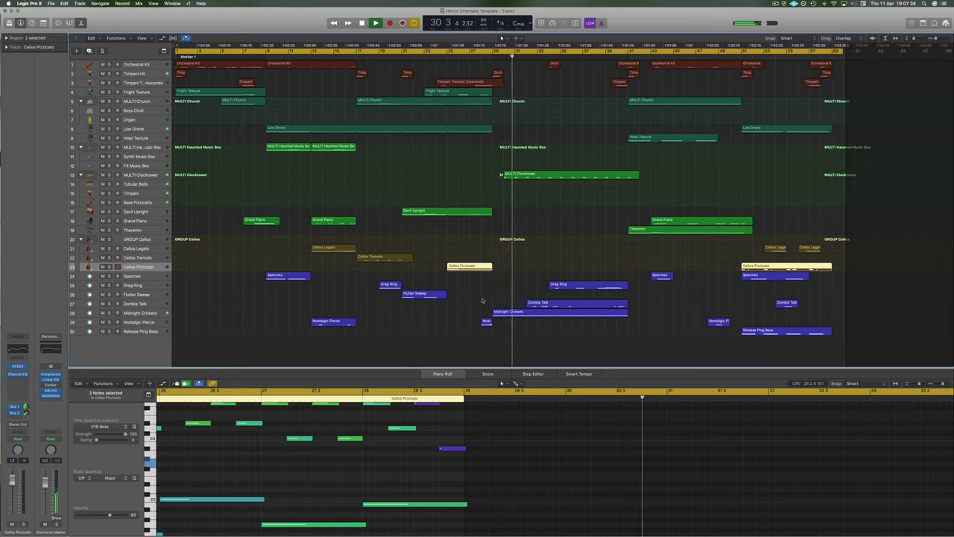
{"action": "left_click", "coordinate": [444, 295]}
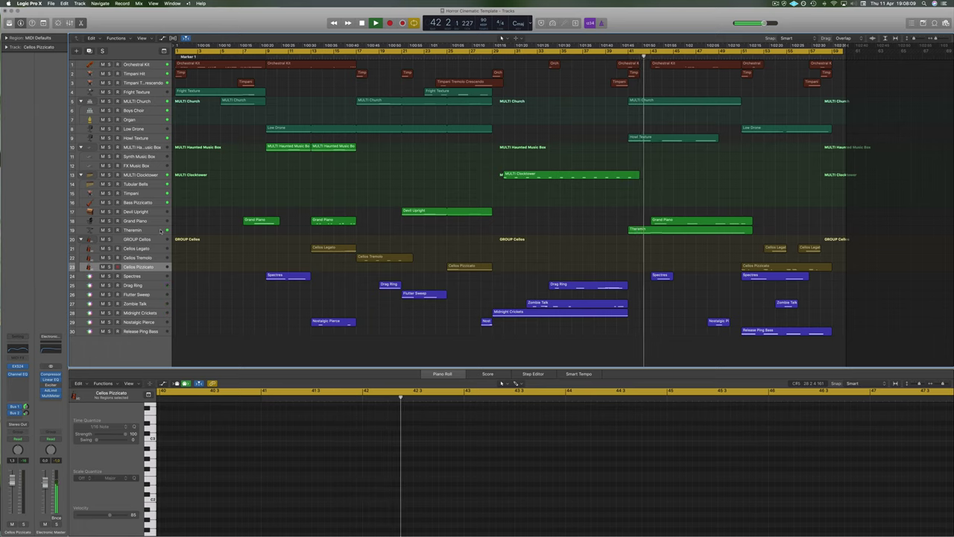
Show the Theremin notes in the piano roll and briefly solo that track
{"action": "left_click", "coordinate": [125, 229]}
{"action": "left_click", "coordinate": [109, 230]}
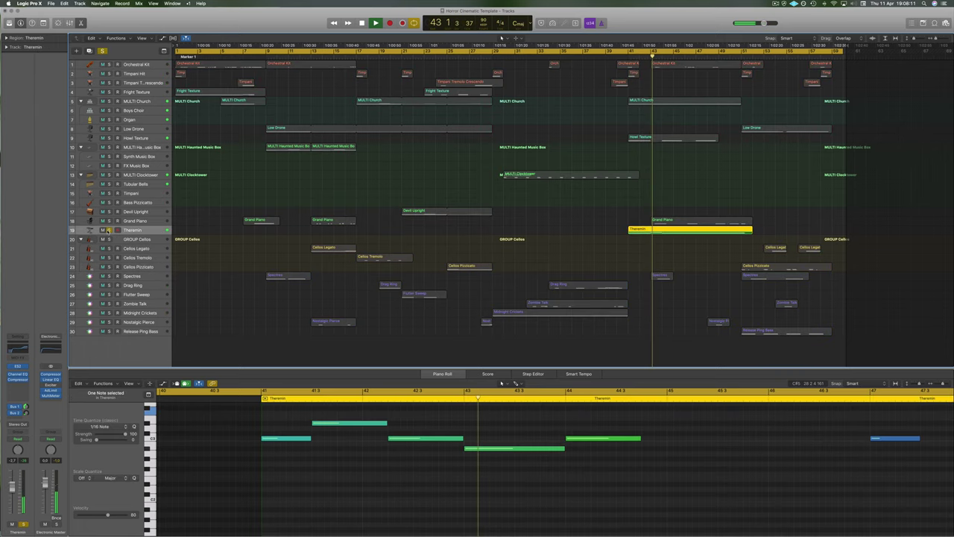
{"action": "left_click", "coordinate": [109, 231]}
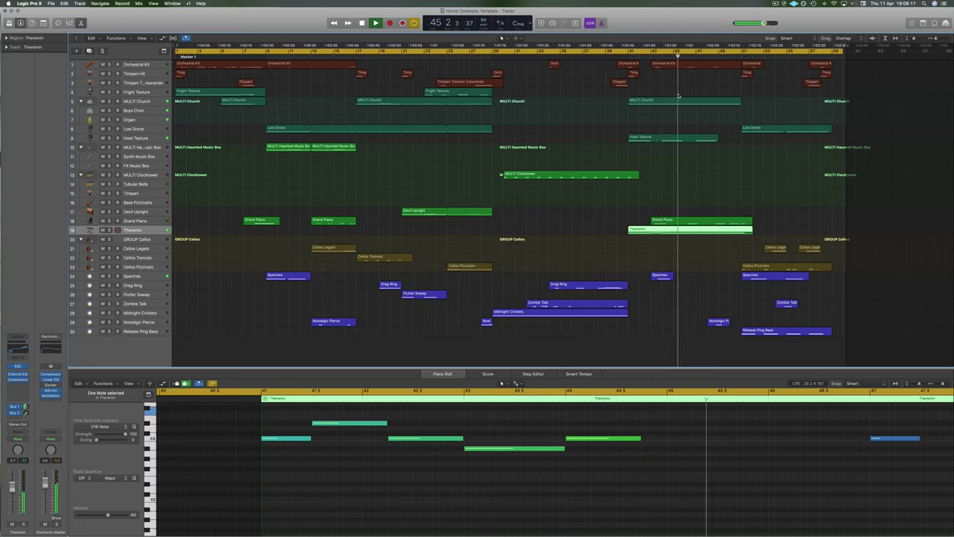
Show the MULTI Church notes and briefly solo that track
{"action": "left_click", "coordinate": [109, 101]}
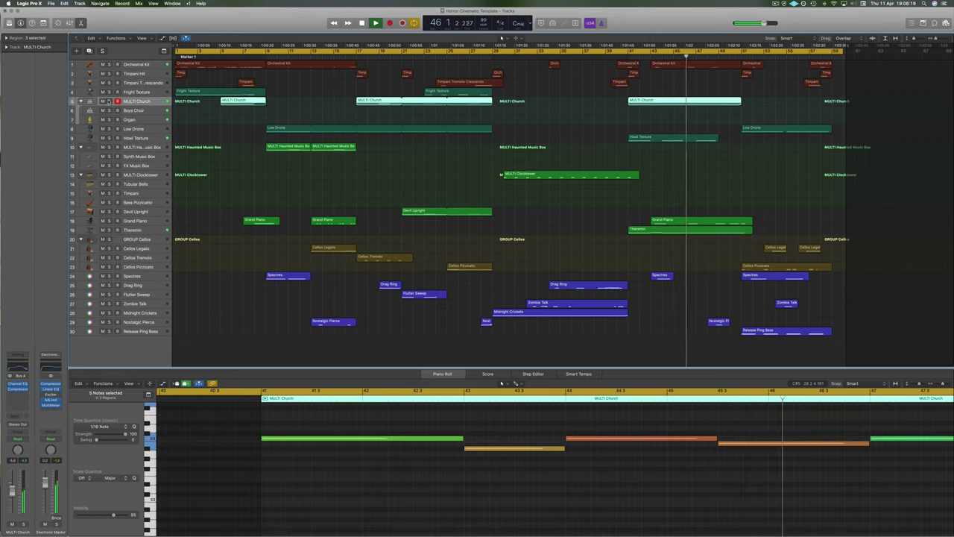
{"action": "left_click", "coordinate": [109, 101]}
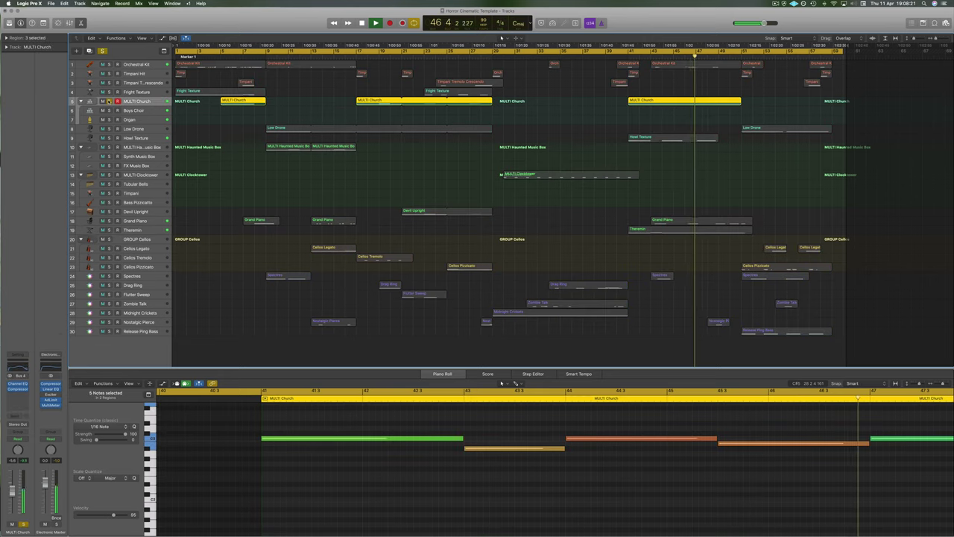
{"action": "left_click", "coordinate": [109, 101]}
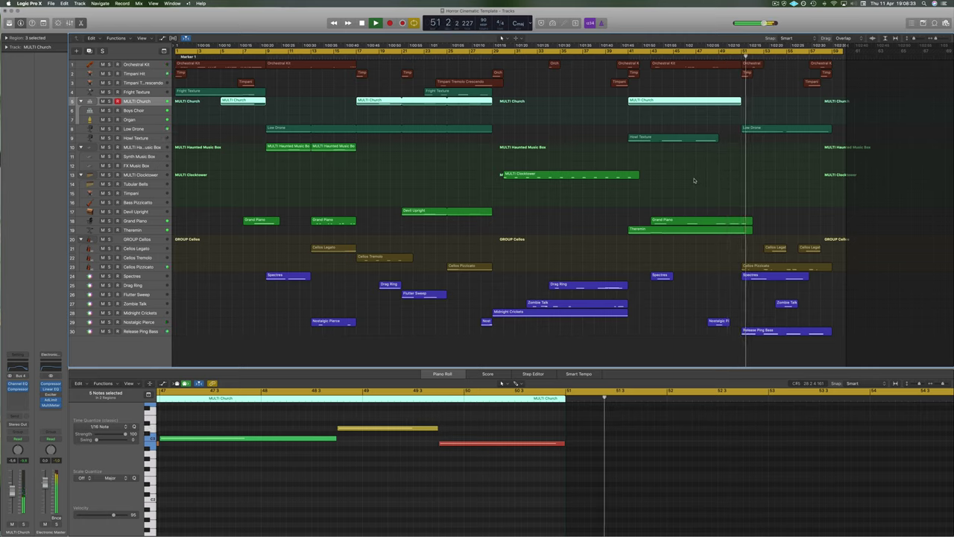
Briefly solo Cellos Pizzicato, then select Low Drone and finally Cellos Legato
{"action": "left_click", "coordinate": [286, 266]}
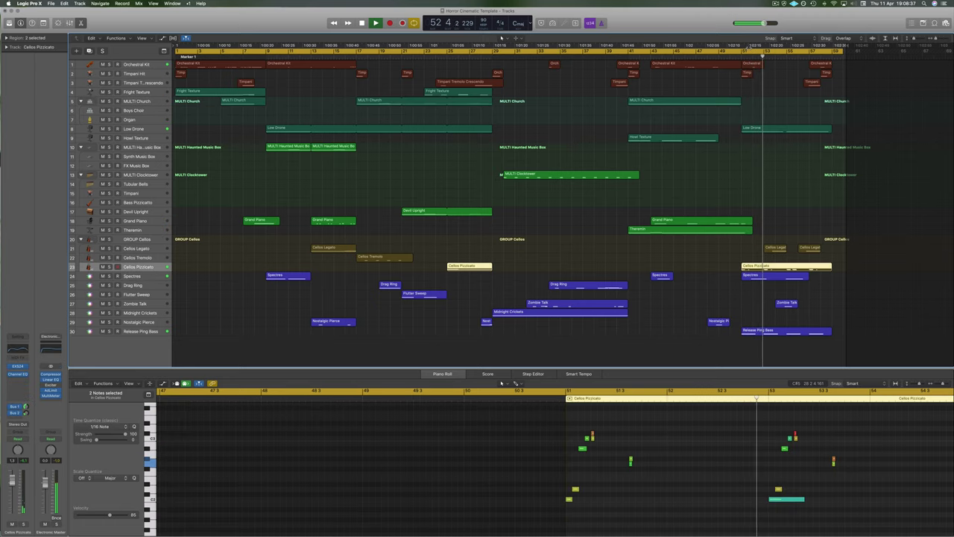
{"action": "left_click", "coordinate": [109, 266]}
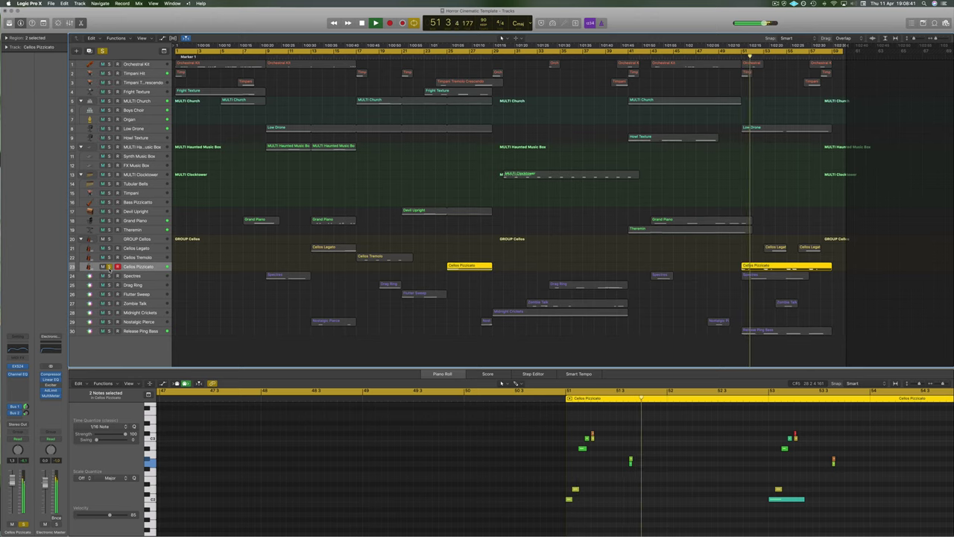
{"action": "left_click", "coordinate": [109, 266]}
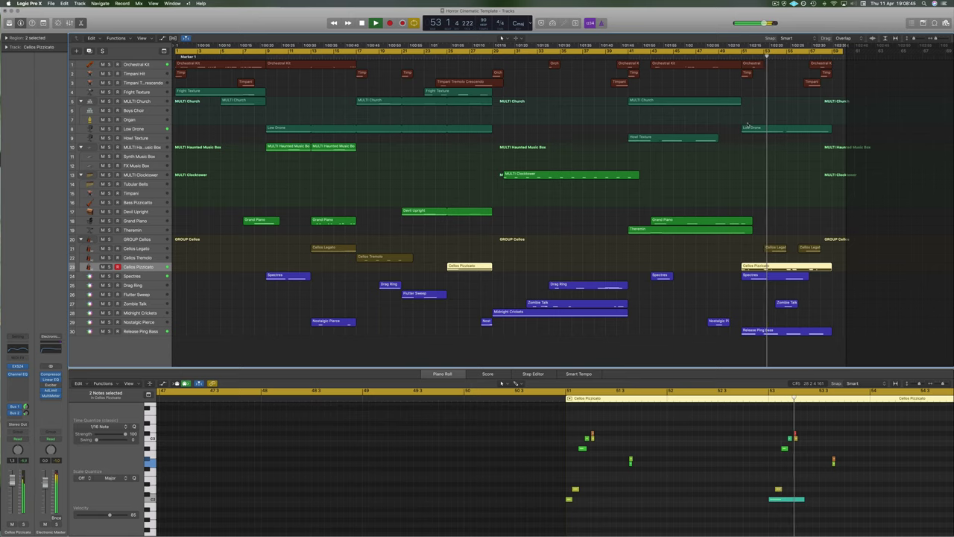
{"action": "left_click", "coordinate": [748, 127]}
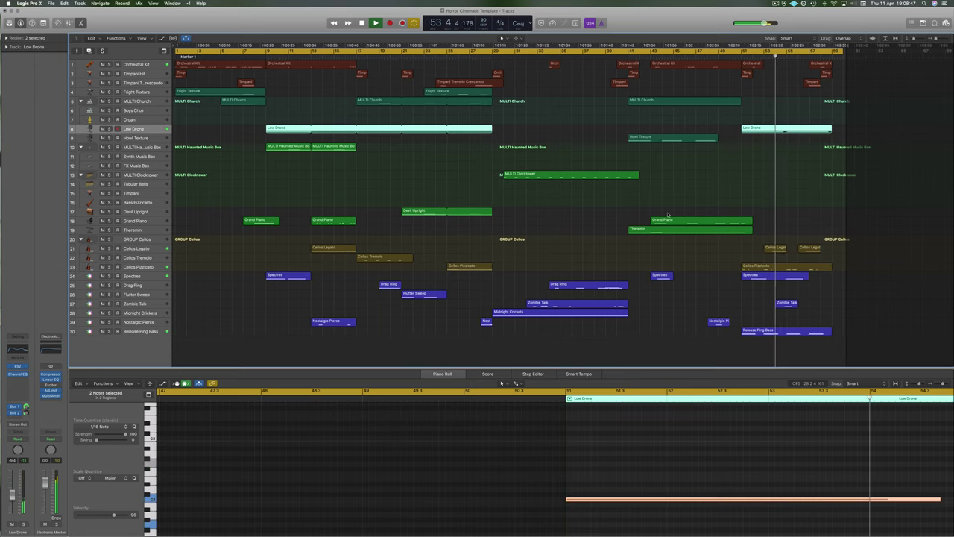
{"action": "left_click", "coordinate": [138, 249]}
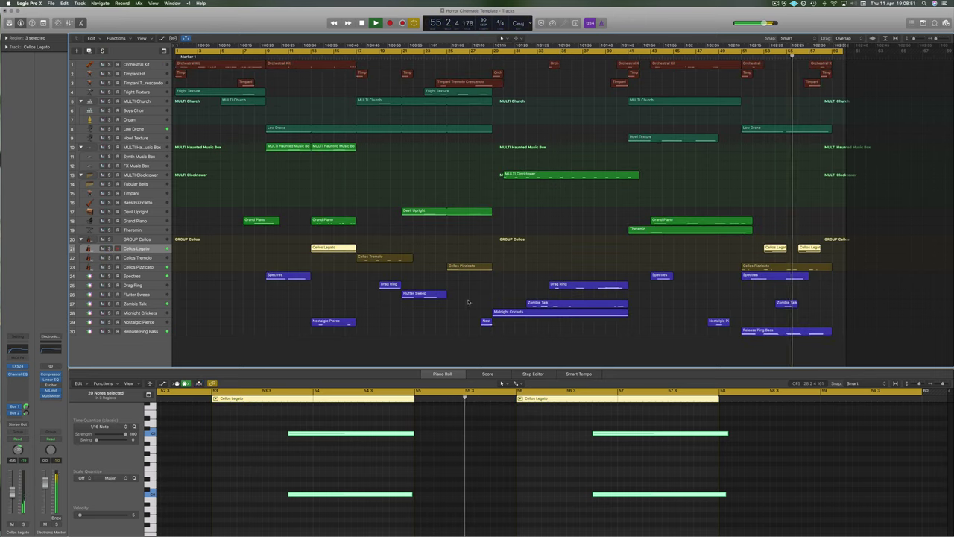
Select Zombie Talk, move the playhead to bar 54, and open Musical Typing
{"action": "left_click", "coordinate": [299, 303]}
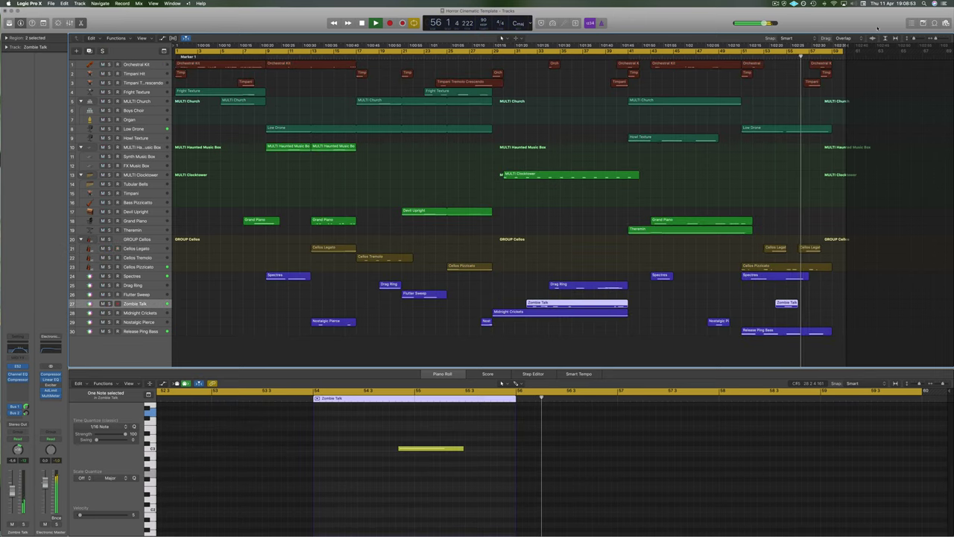
{"action": "left_click", "coordinate": [776, 56]}
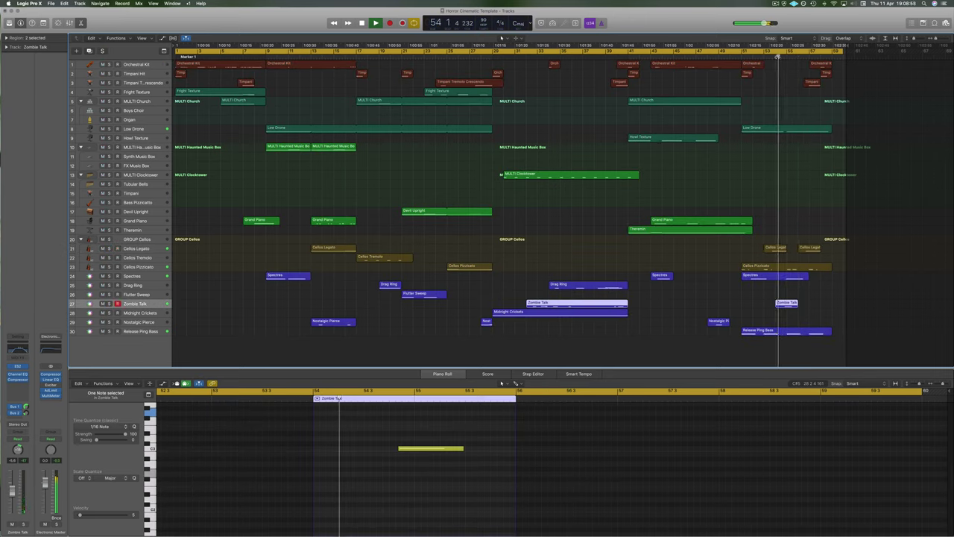
{"action": "key", "text": "super+k"}
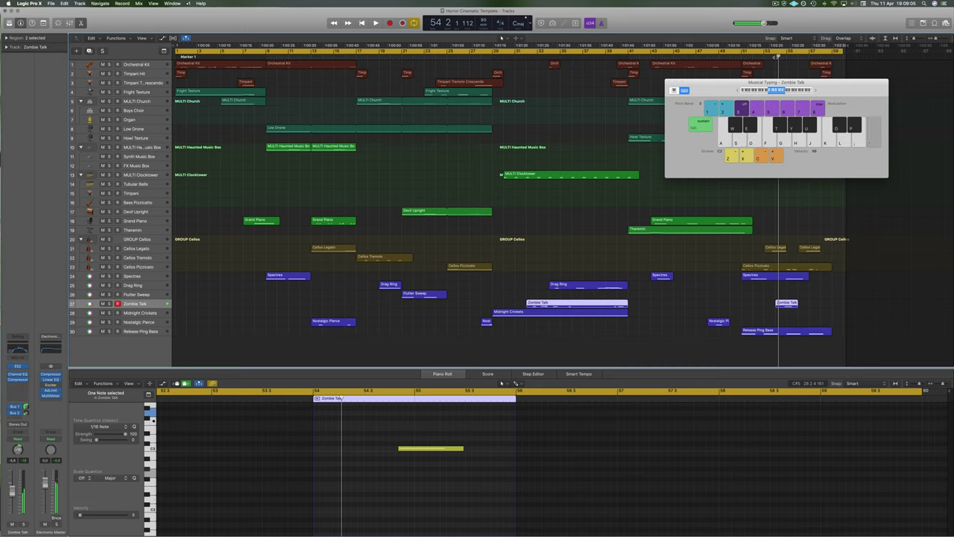
Deselect the Zombie Talk region and close the Musical Typing window
{"action": "left_click", "coordinate": [566, 260]}
{"action": "key", "text": "super+k"}
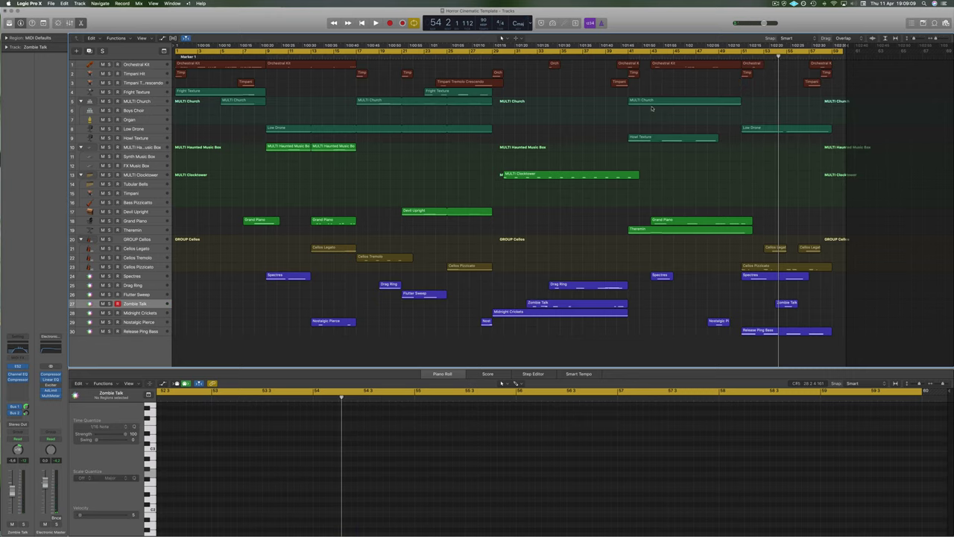